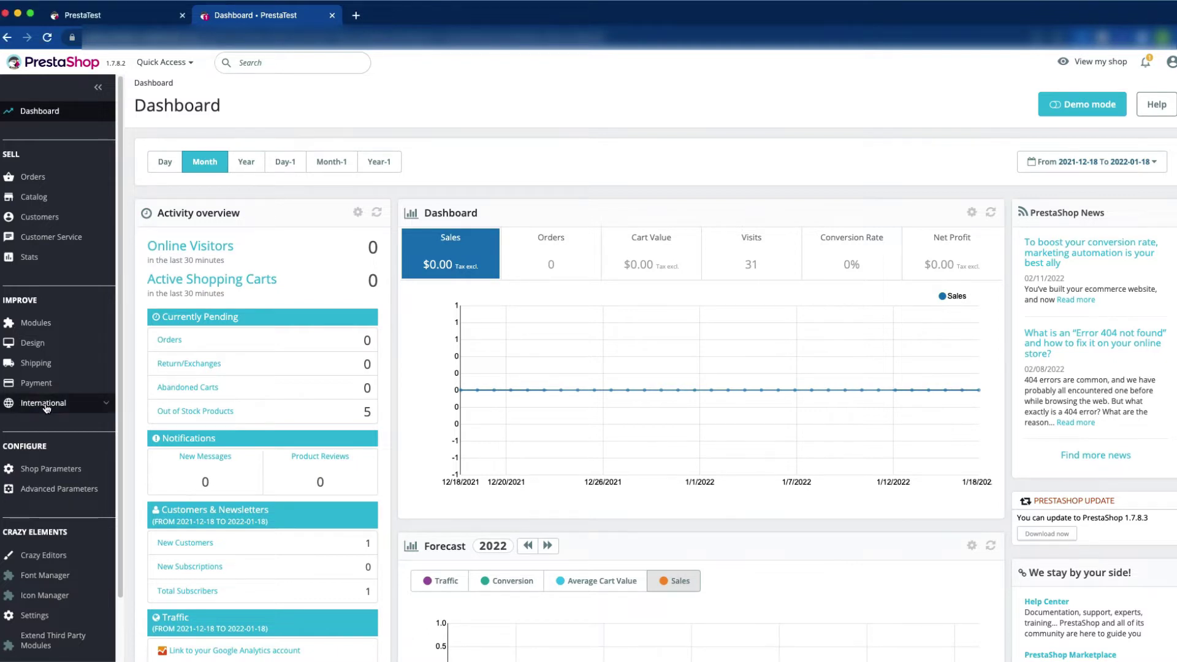
# Open International > Localization and confirm US Dollar (USD) is the only default currency option.
pyautogui.moveTo(46, 409)
pyautogui.click(61, 427)
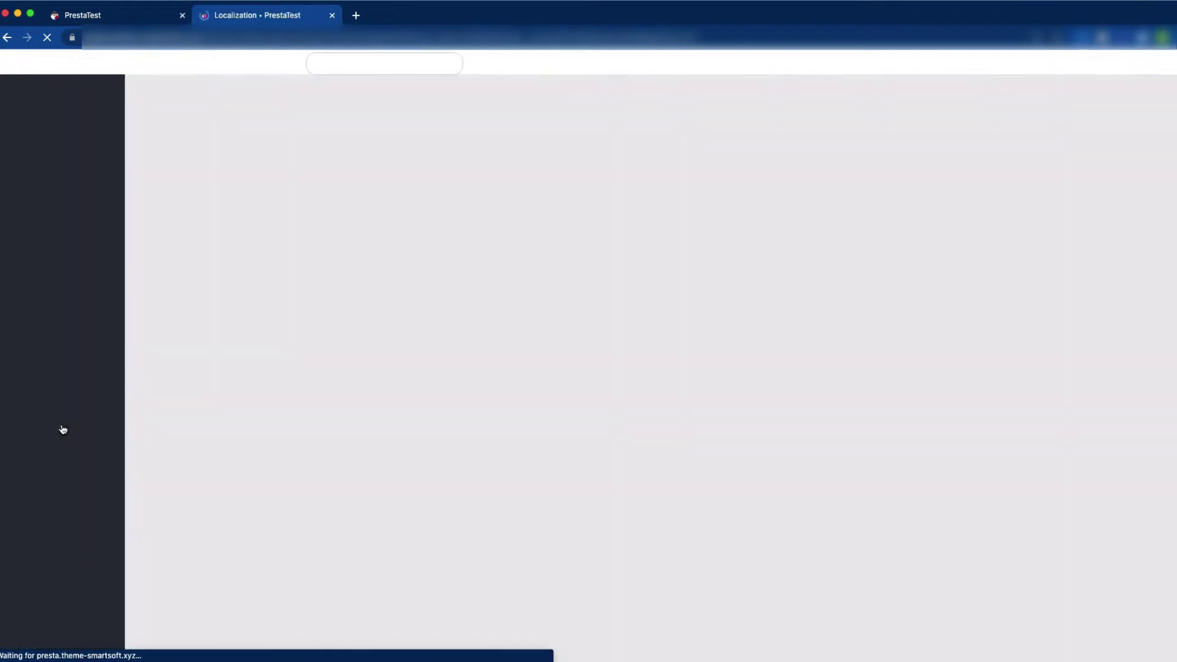
pyautogui.scroll(-5, 339, 411)
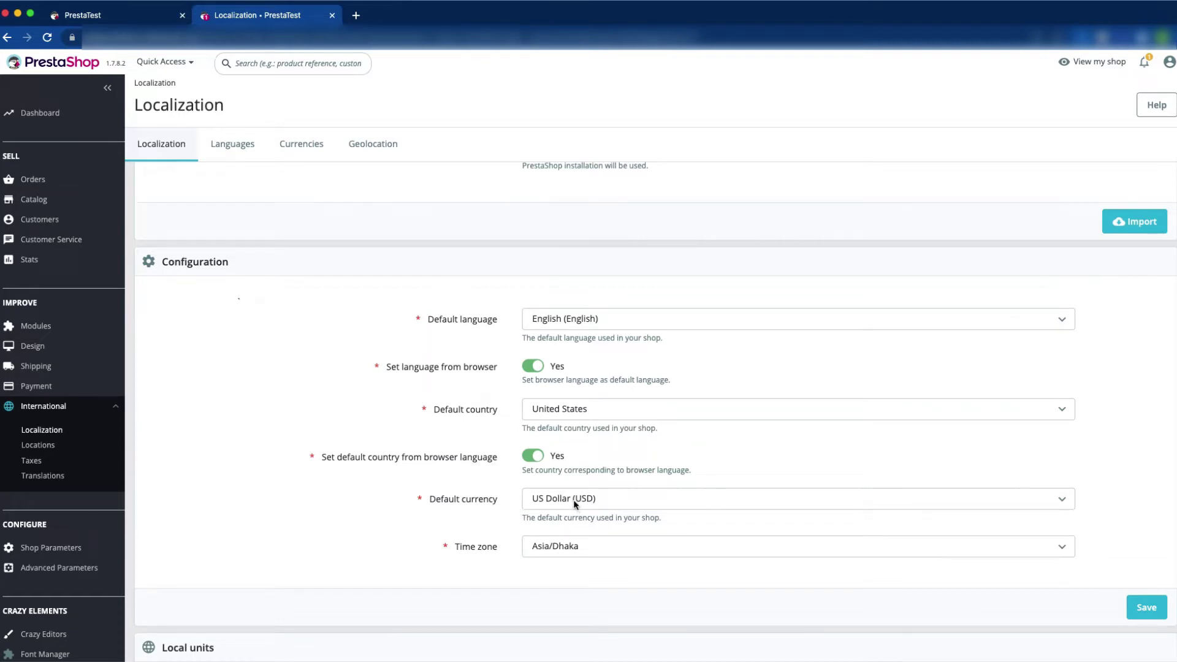
pyautogui.click(637, 503)
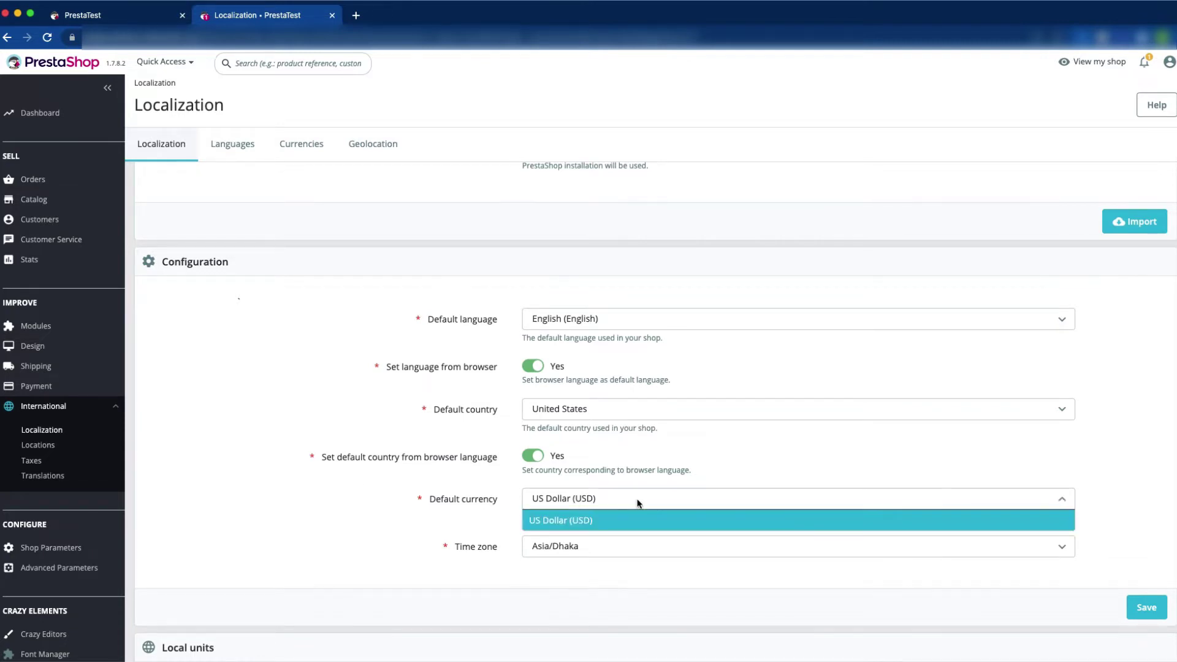
pyautogui.click(579, 527)
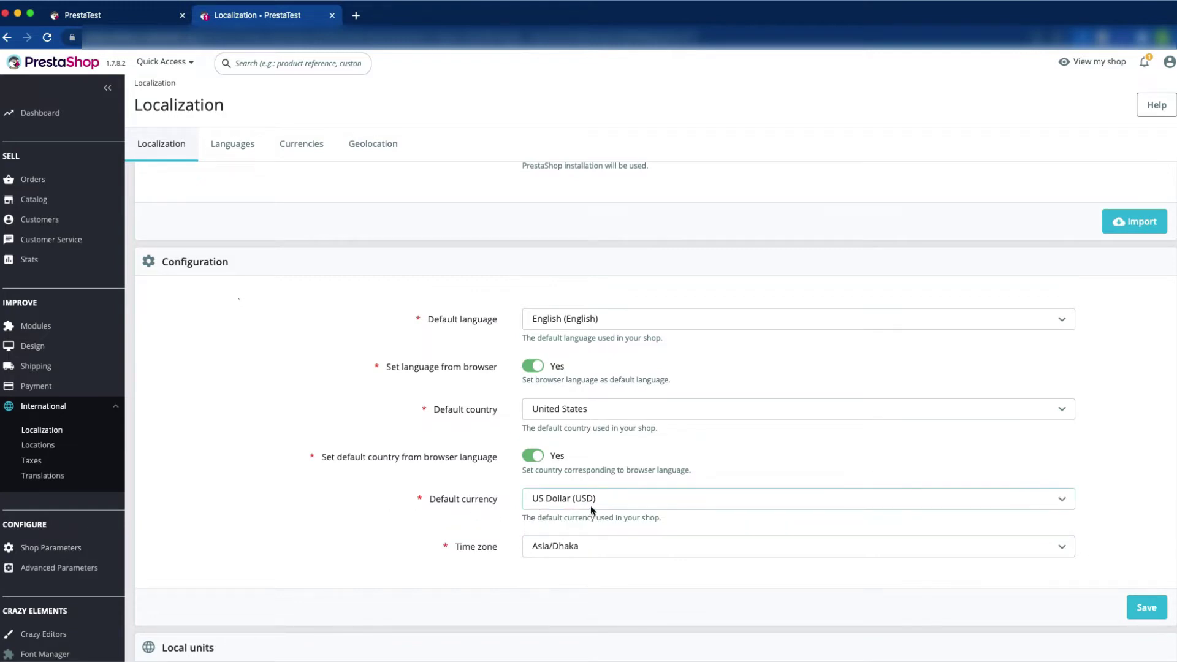
pyautogui.scroll(5, 375, 512)
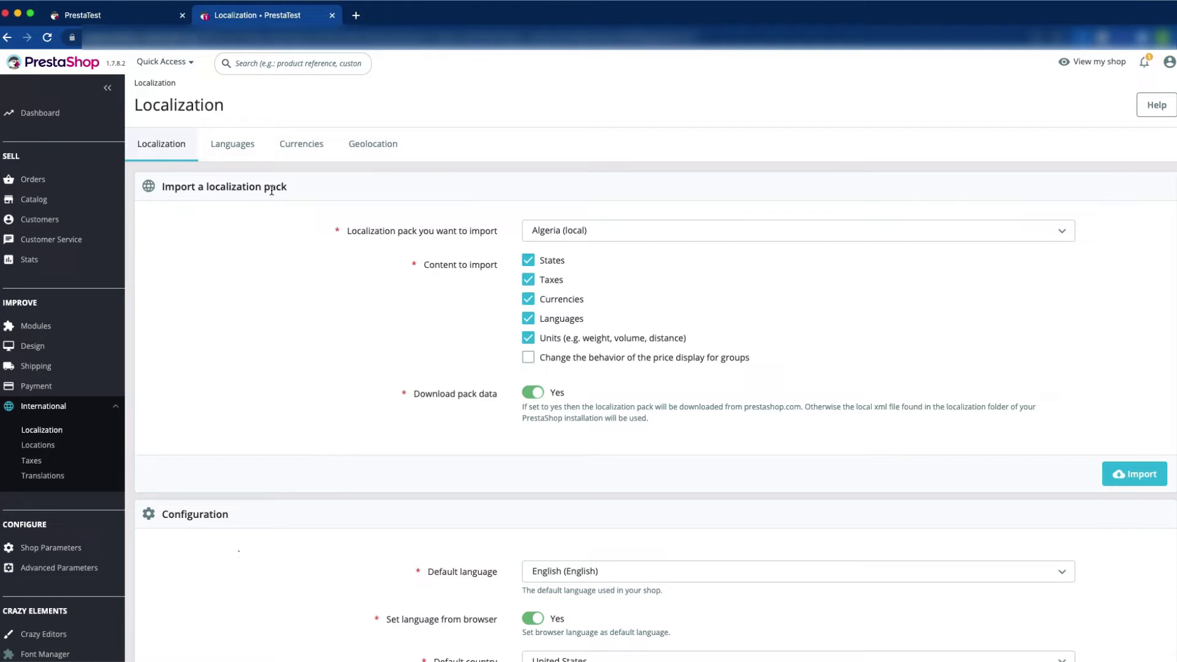
# Import the Germany (local) pack with States, Taxes, Languages and Units unchecked, keeping only Currencies.
pyautogui.click(600, 231)
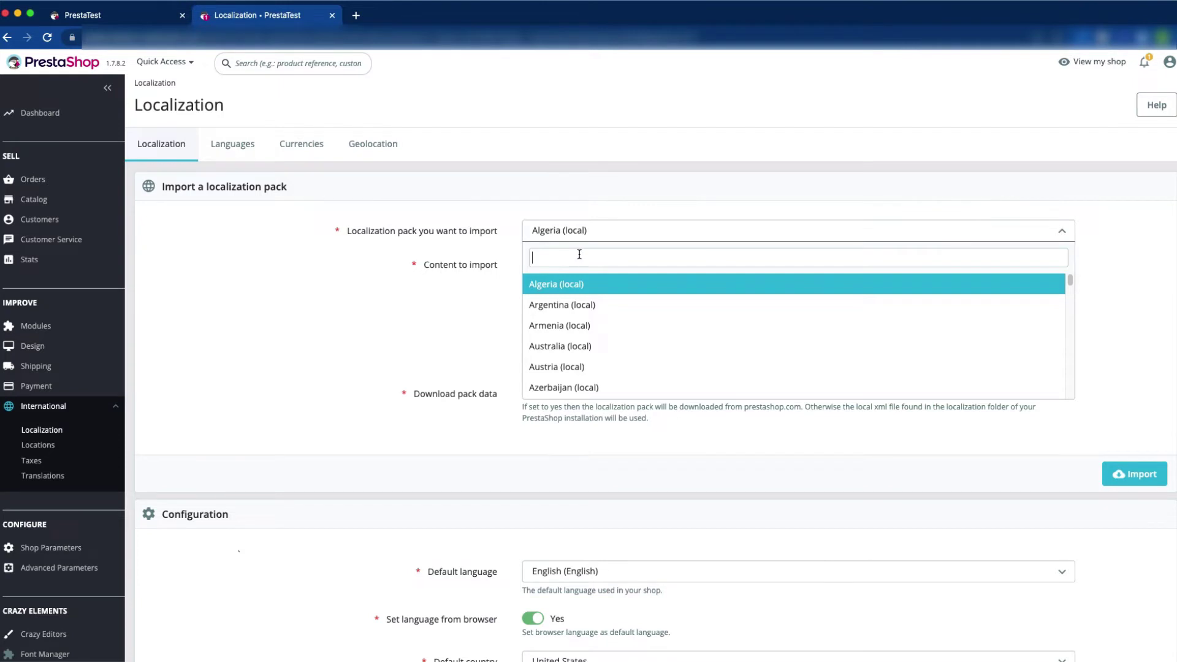
pyautogui.write('germ')
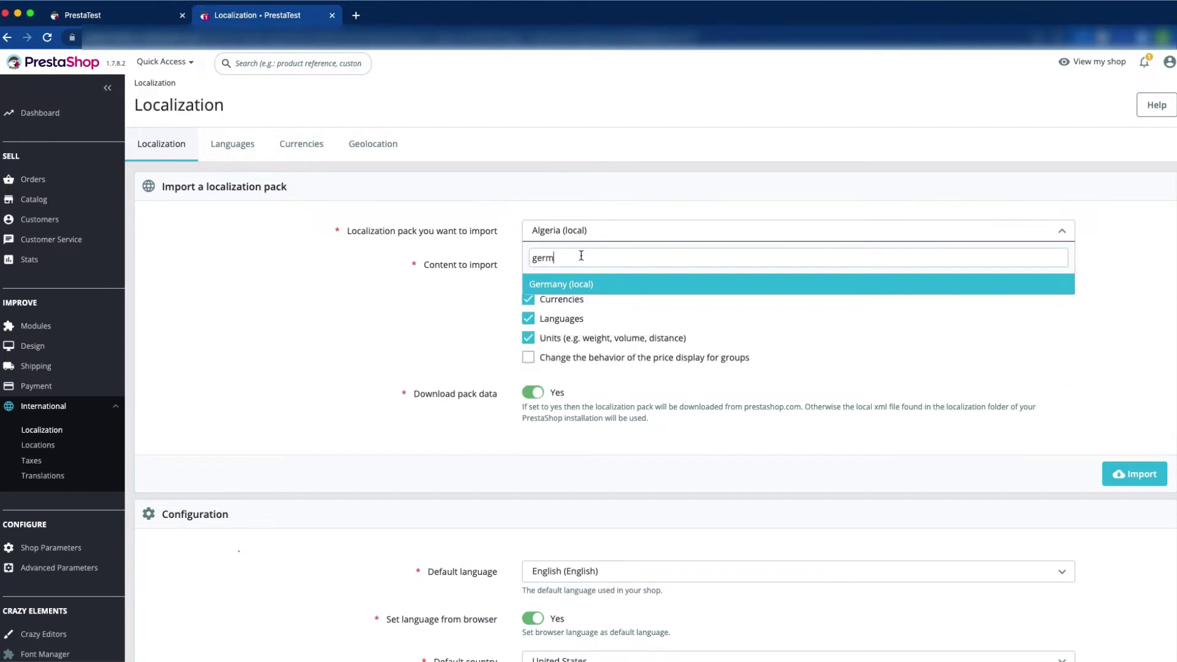
pyautogui.click(593, 286)
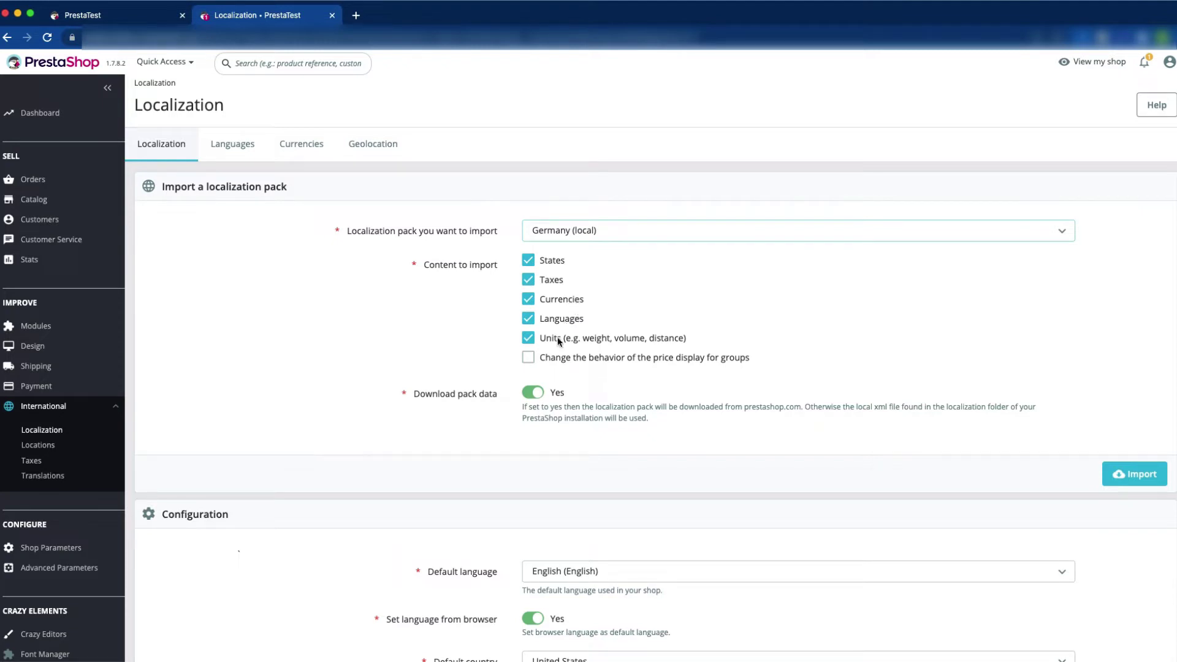
pyautogui.click(528, 259)
pyautogui.click(530, 279)
pyautogui.click(528, 318)
pyautogui.click(530, 342)
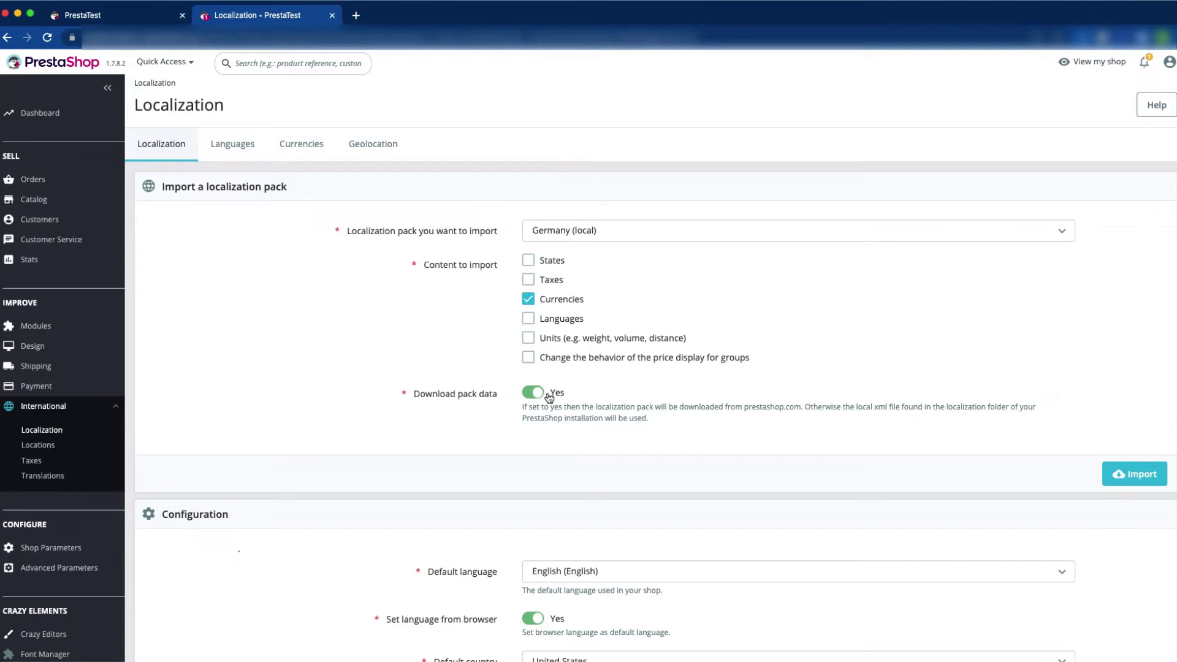
pyautogui.click(1140, 477)
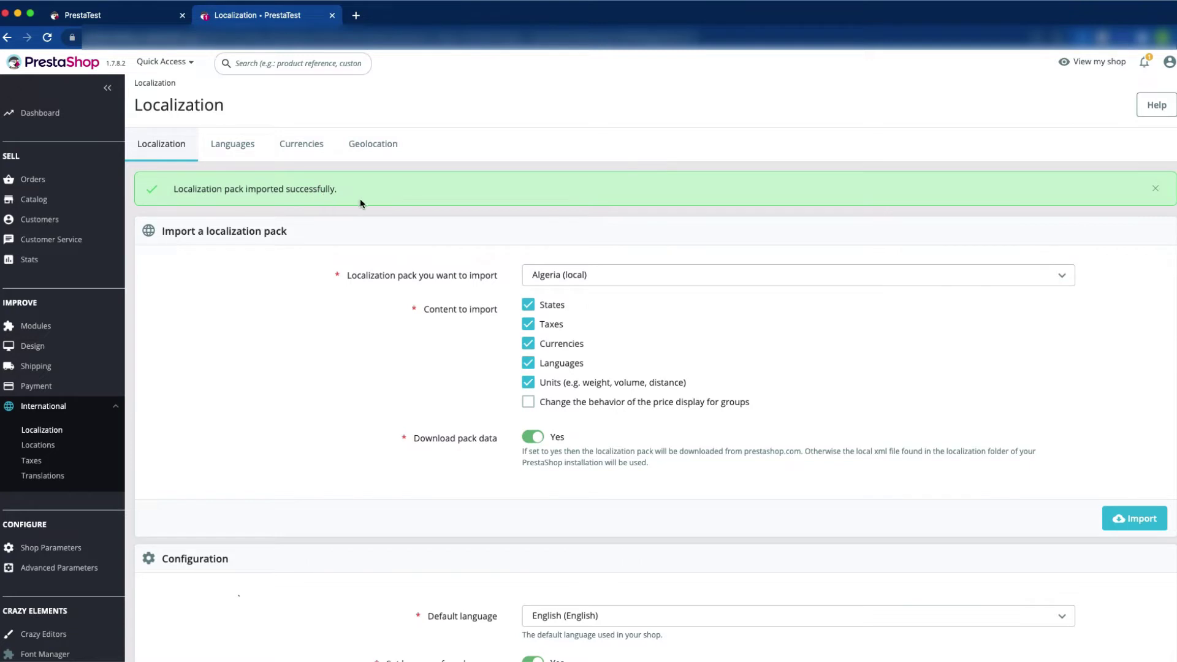
pyautogui.scroll(-5, 427, 496)
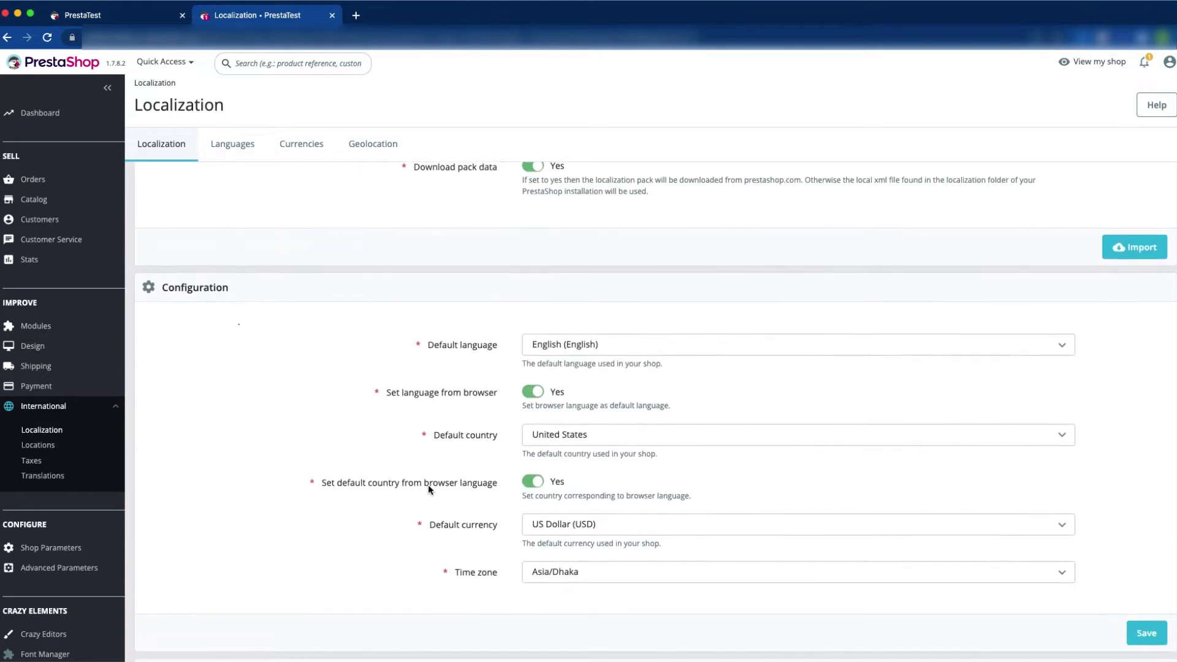
# Choose Euro (EUR) as default currency, accept the warning, and save the configuration.
pyautogui.click(631, 524)
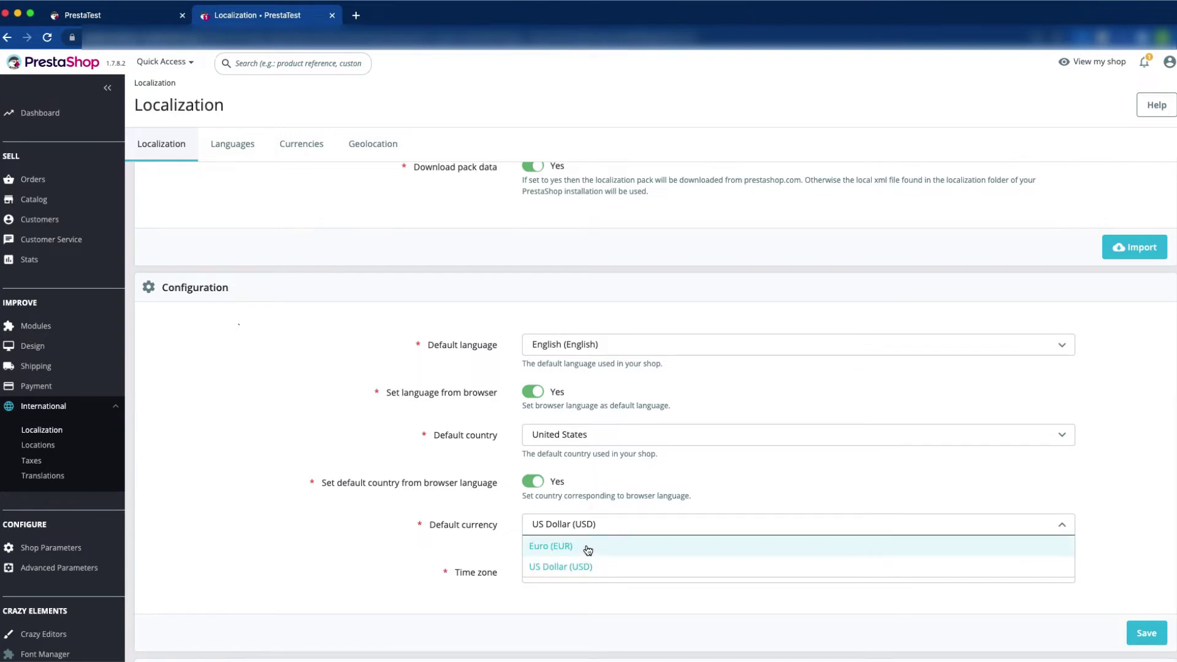
pyautogui.scroll(-2, 588, 550)
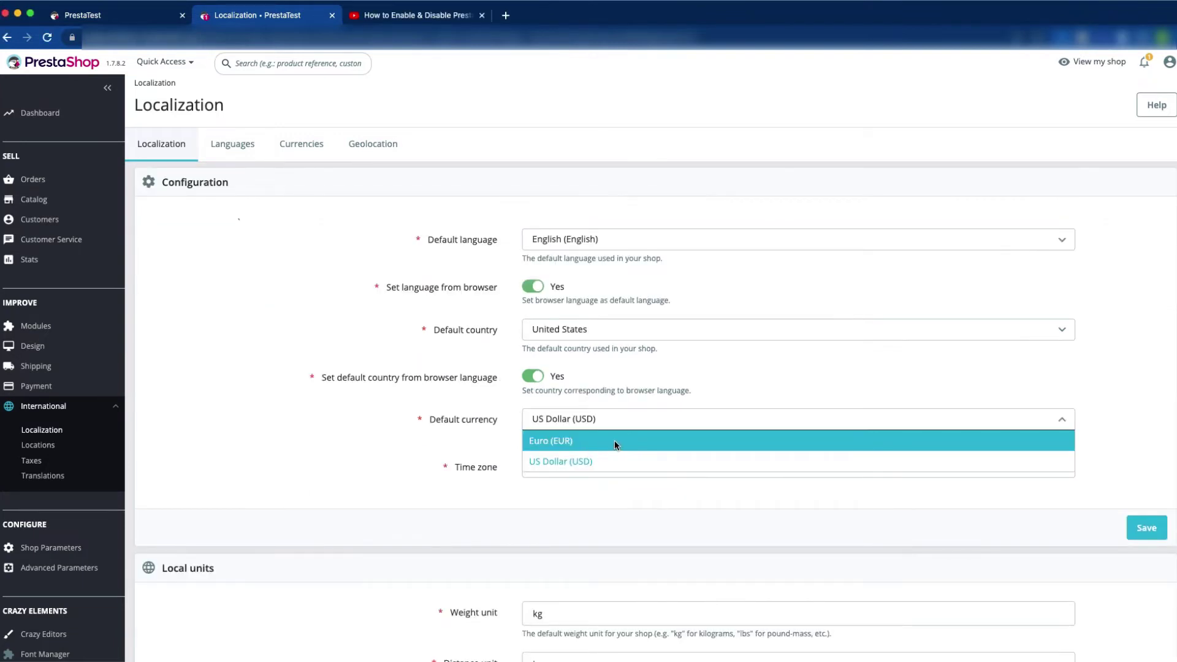
pyautogui.click(615, 441)
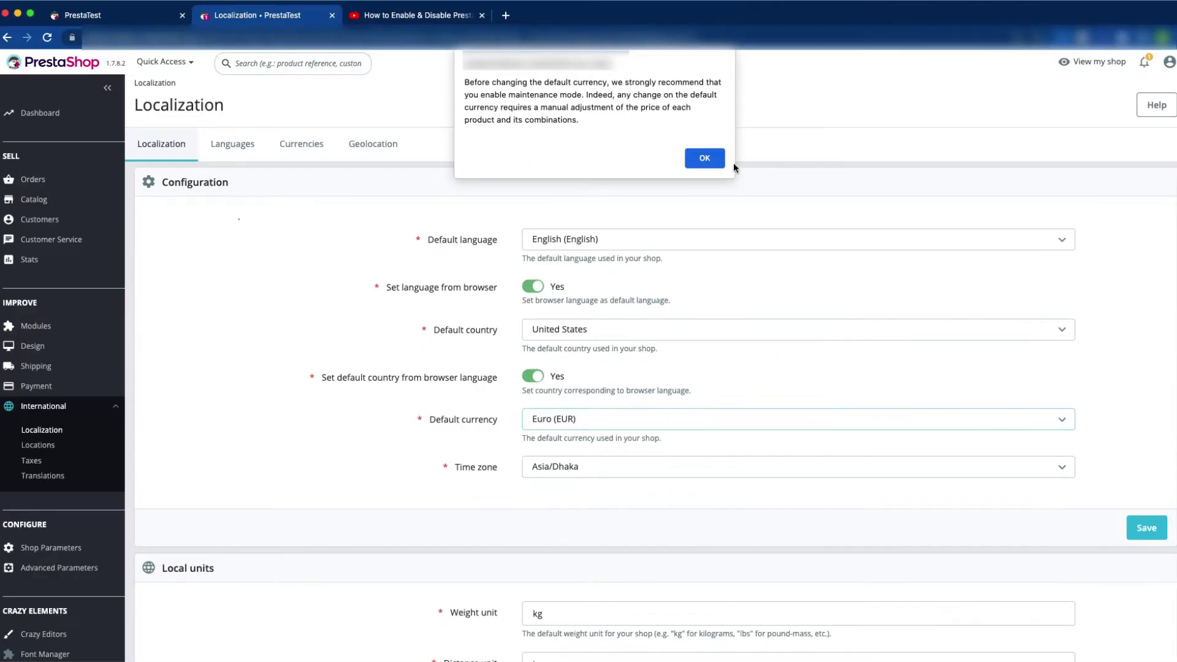
pyautogui.click(705, 159)
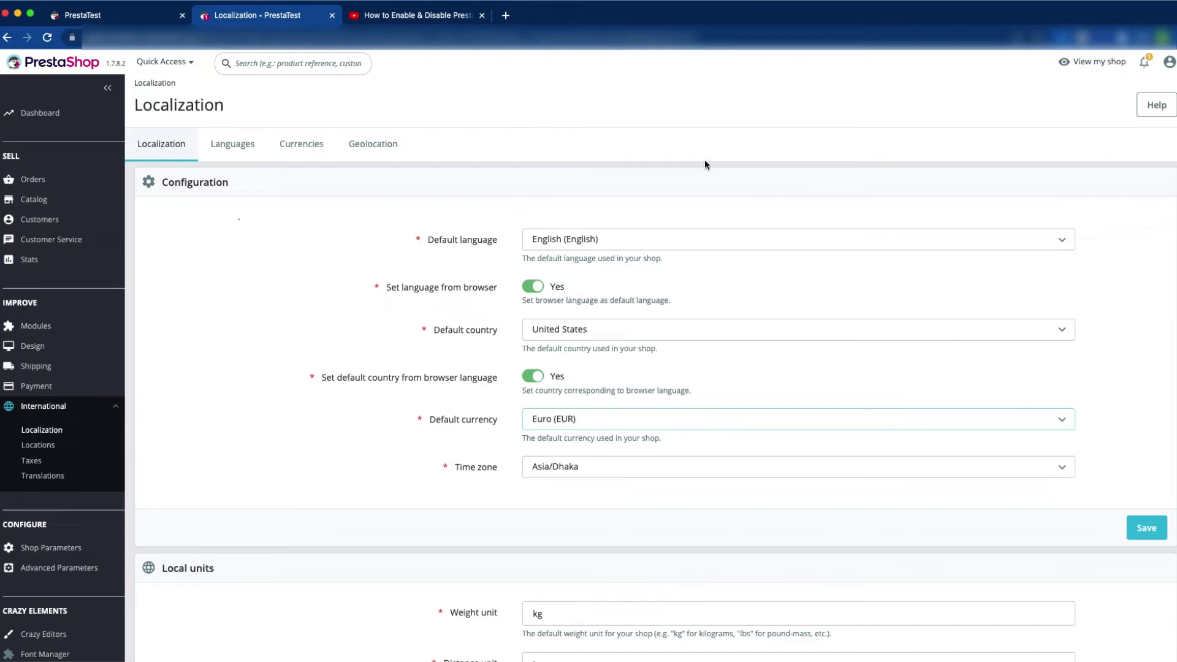
pyautogui.click(1144, 531)
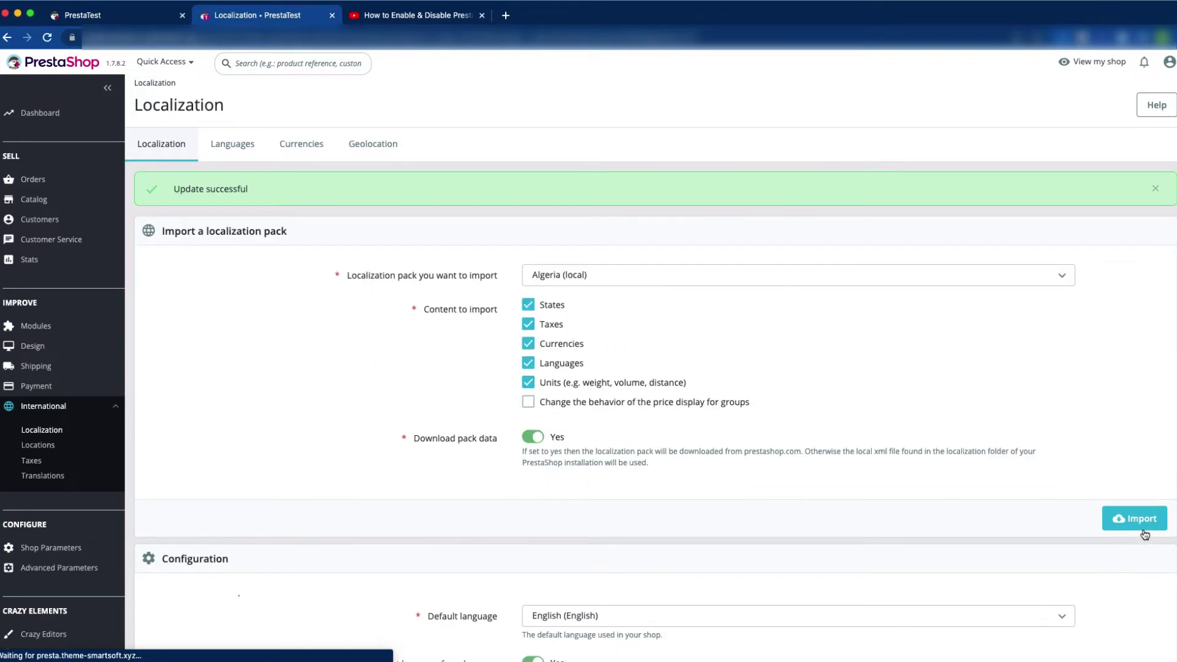
# Check the storefront currency menu lists EUR € alongside USD $, then return to Localization.
pyautogui.click(1090, 62)
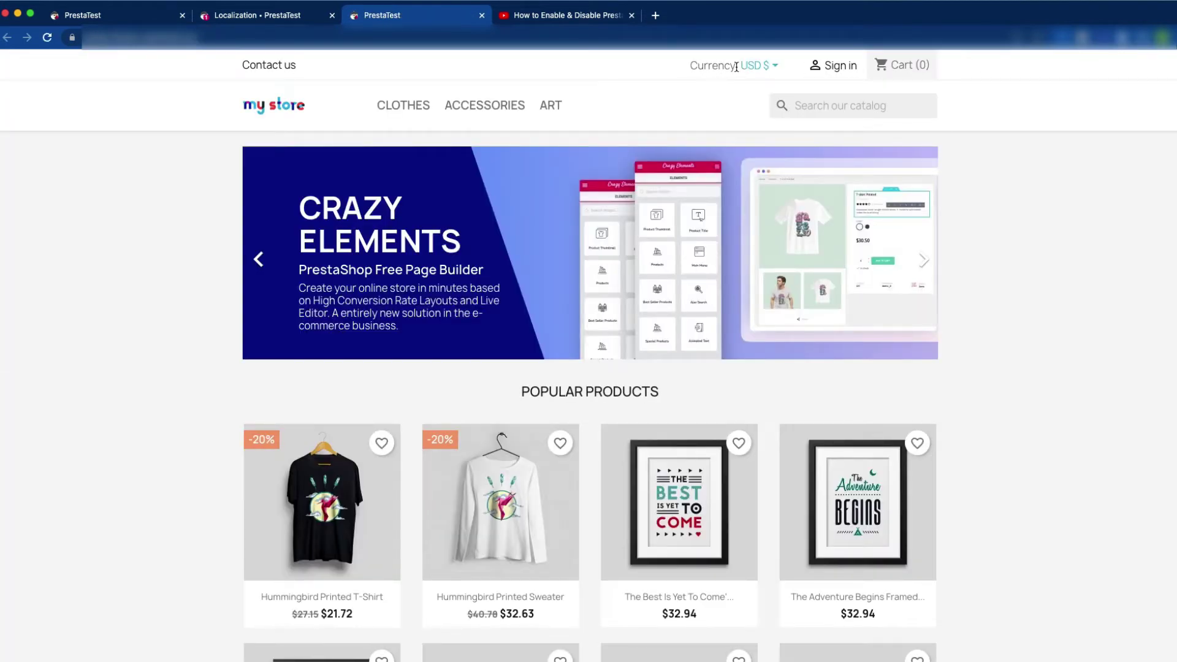
pyautogui.click(775, 69)
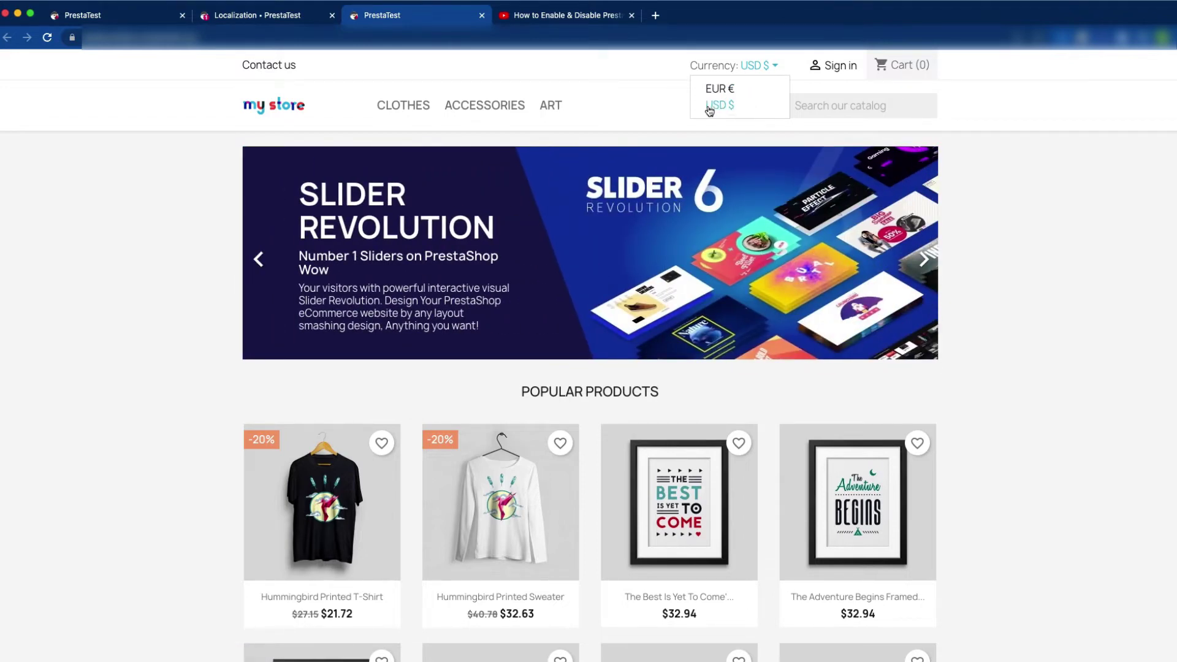
pyautogui.click(639, 86)
pyautogui.click(298, 21)
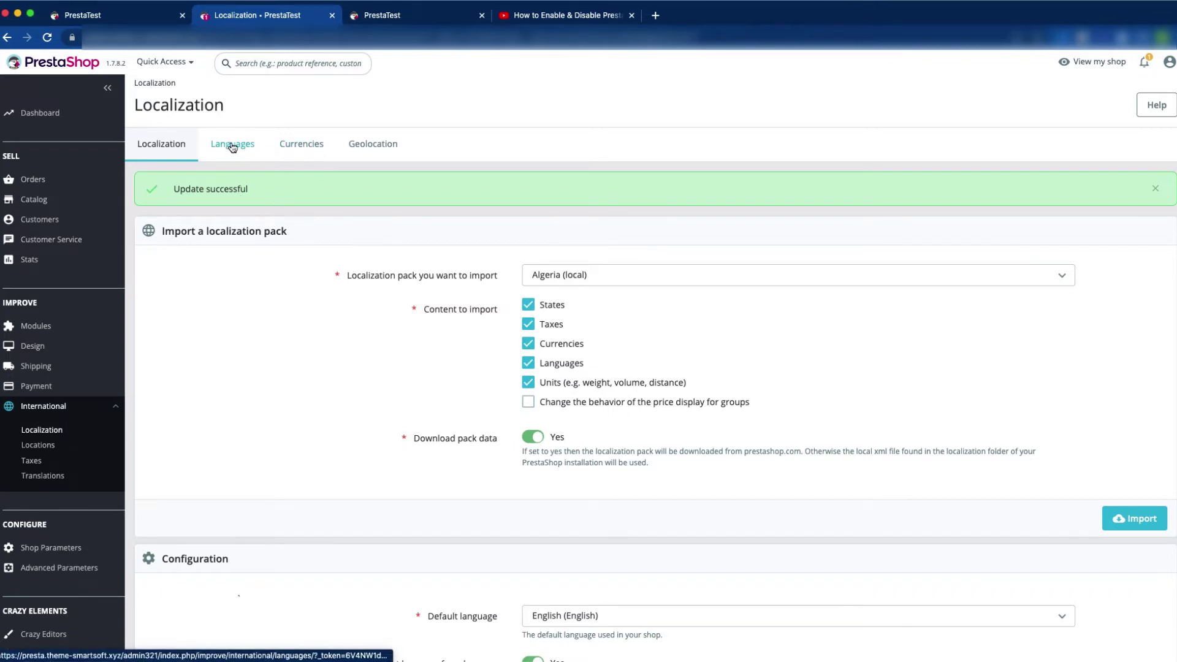
# Switch off the US Dollar currency's Enabled toggle and open the storefront in a new tab.
pyautogui.click(303, 144)
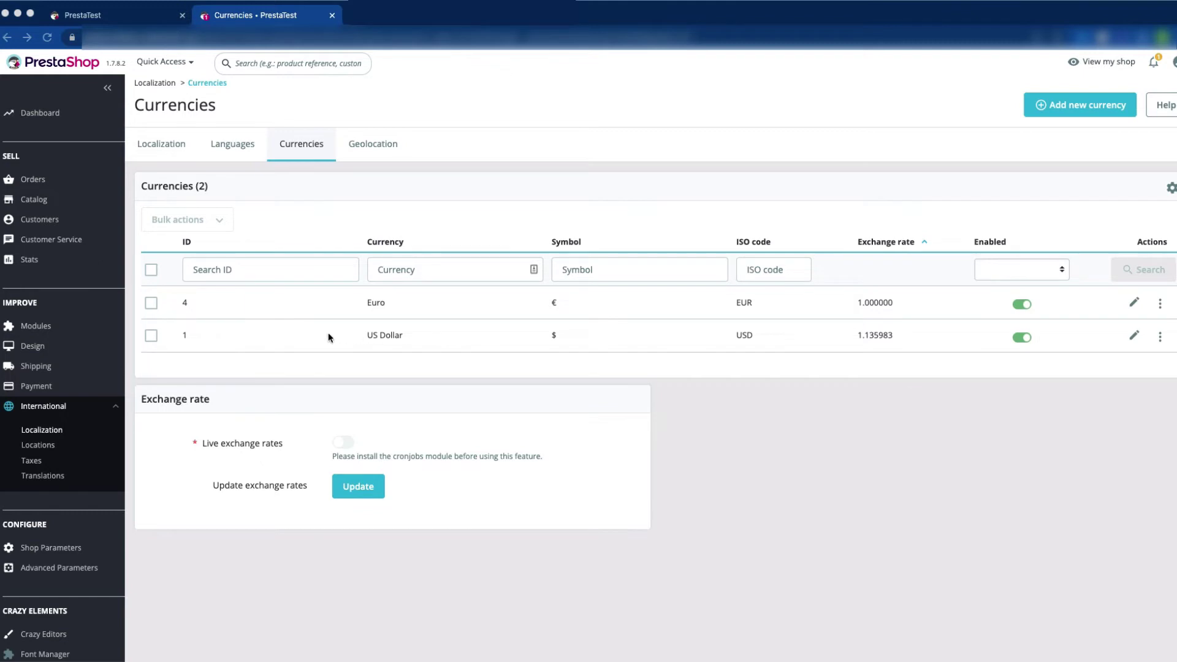
pyautogui.click(1161, 339)
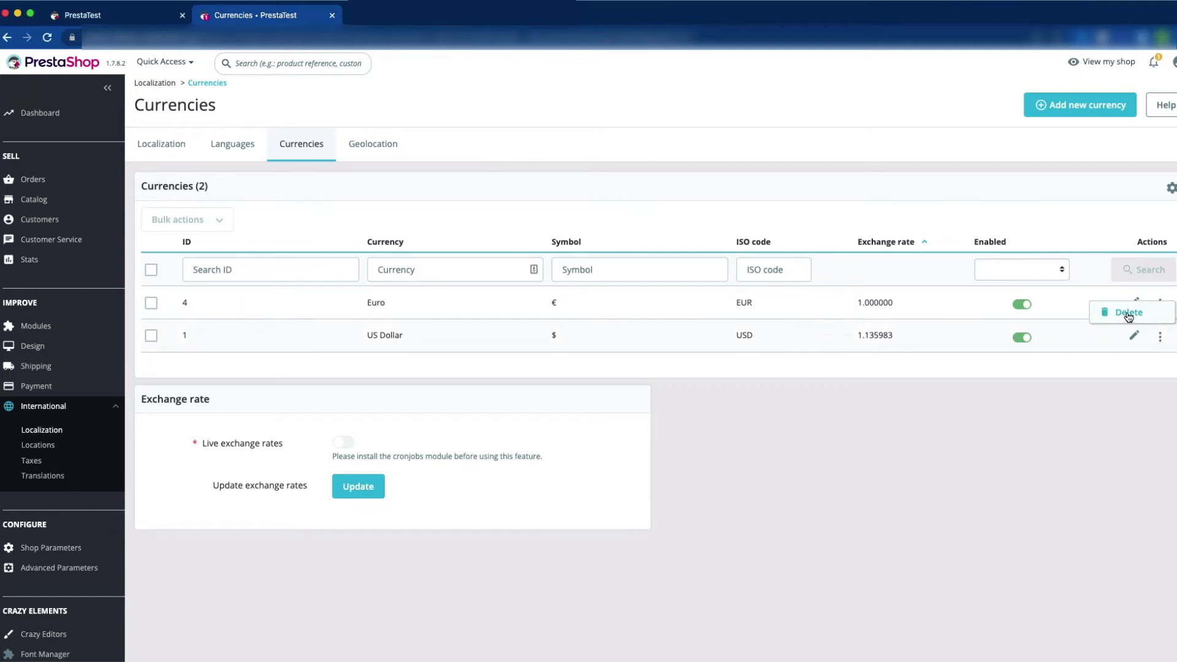
pyautogui.click(1112, 413)
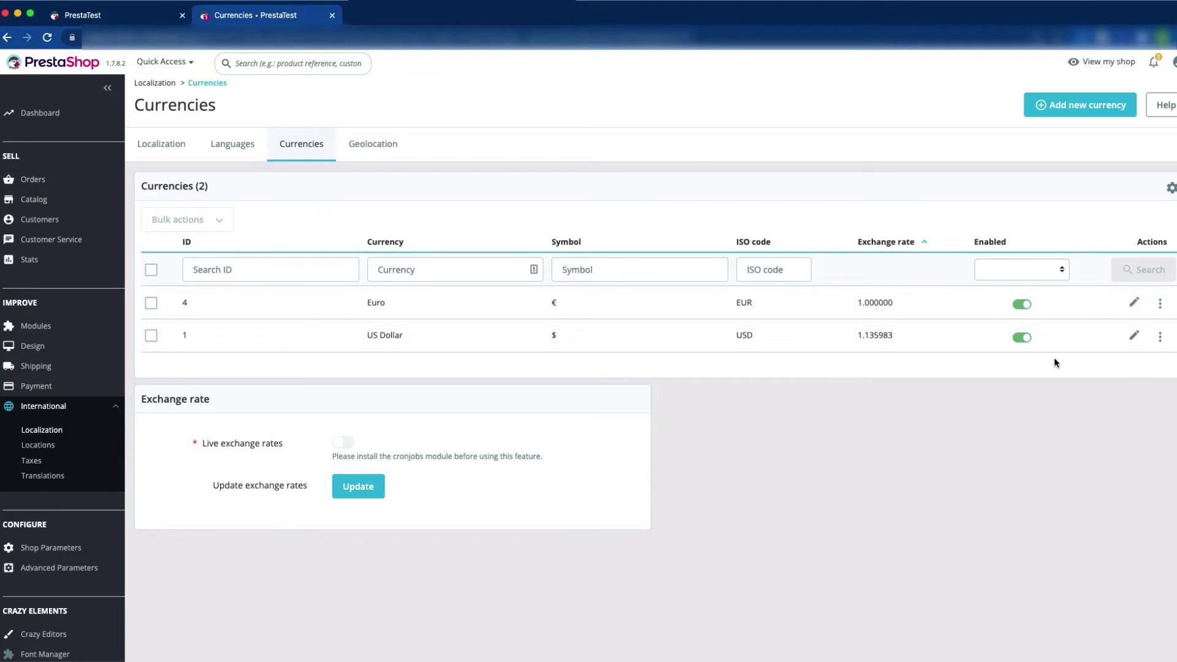
pyautogui.click(1022, 337)
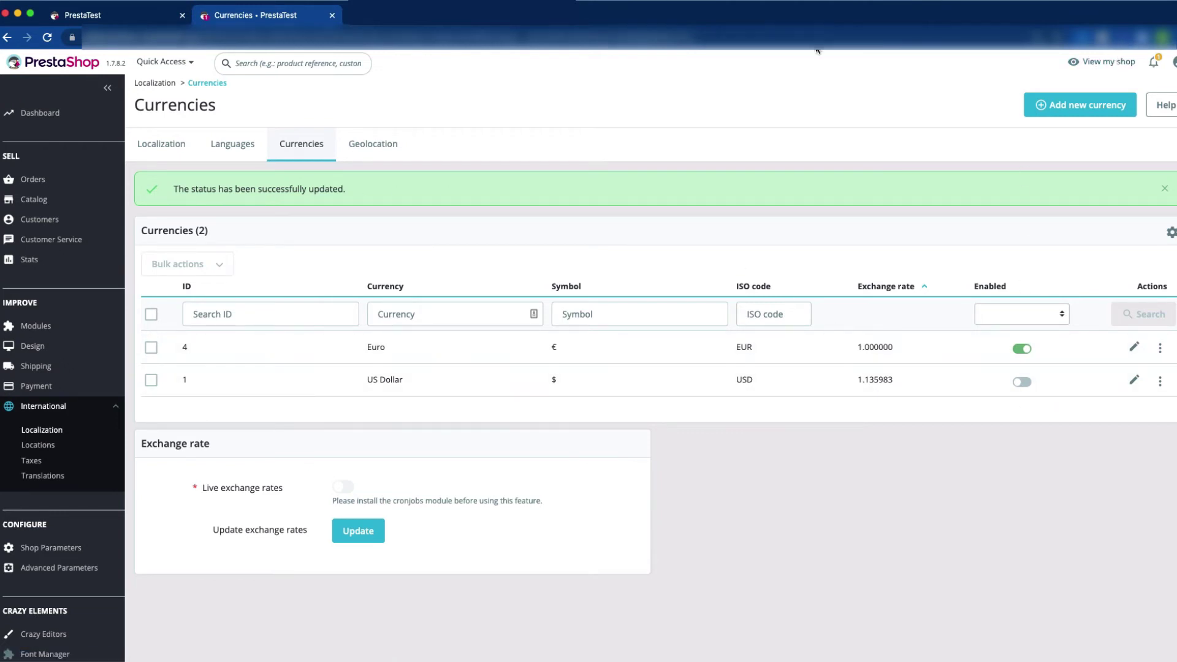
pyautogui.click(1102, 61)
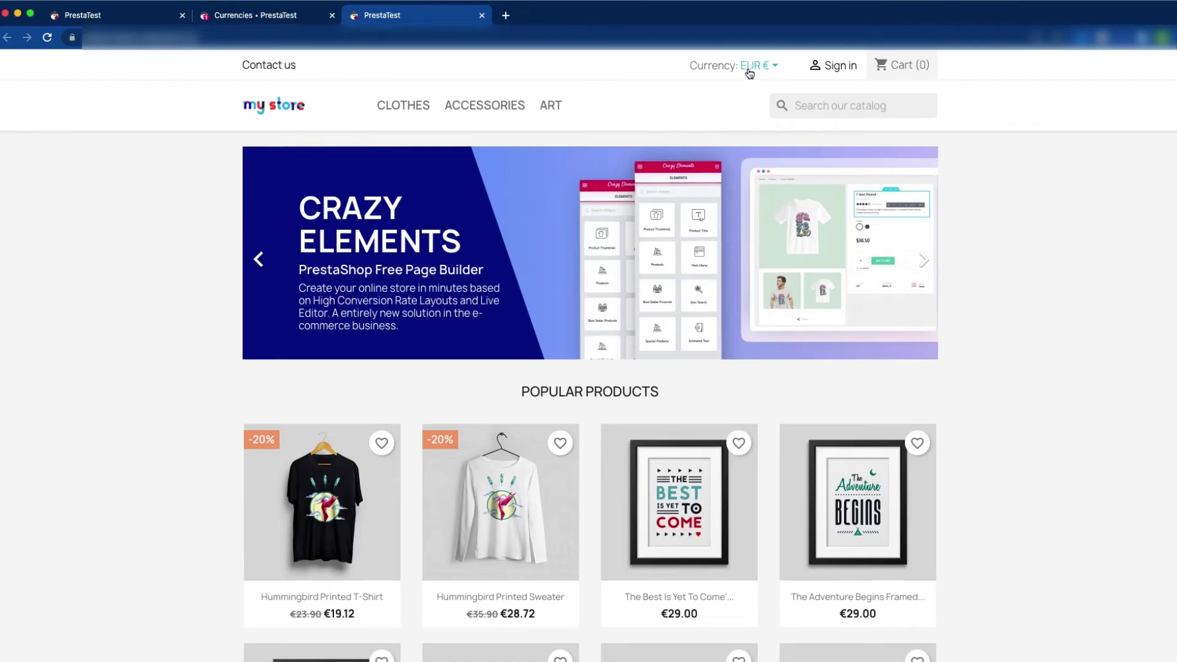
# Confirm the storefront currency menu lists only EUR €, then return to the Currencies admin tab.
pyautogui.click(776, 70)
pyautogui.click(263, 18)
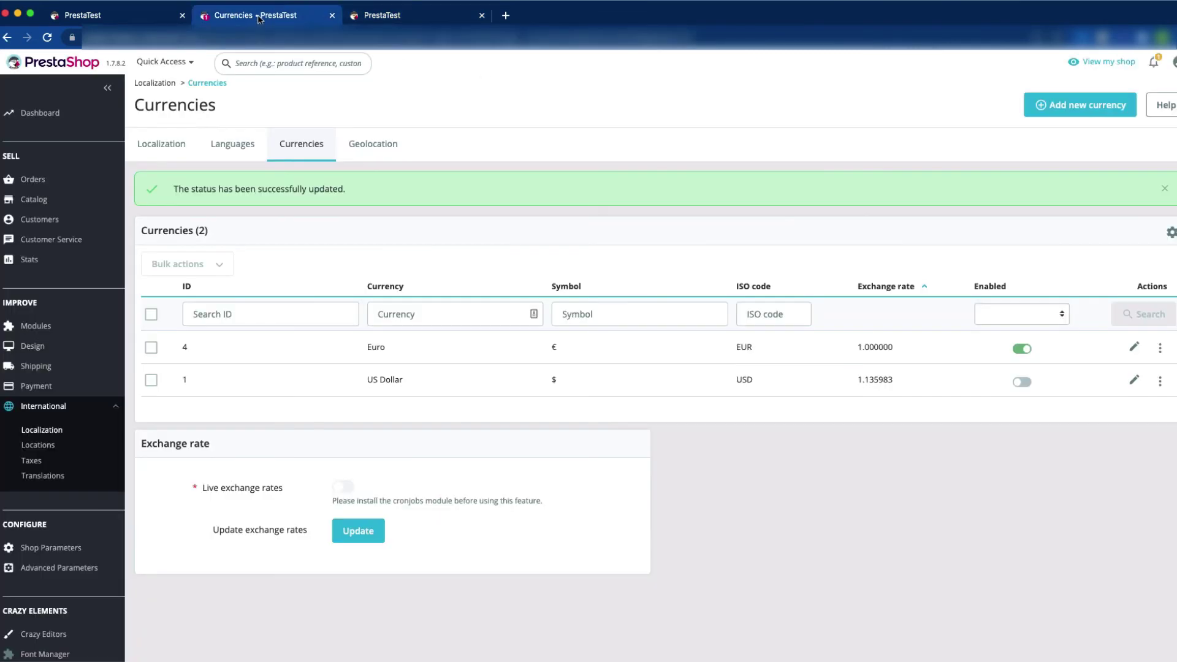
# Change the Euro currency's Decimals from 2 to 4 and save it.
pyautogui.click(1135, 349)
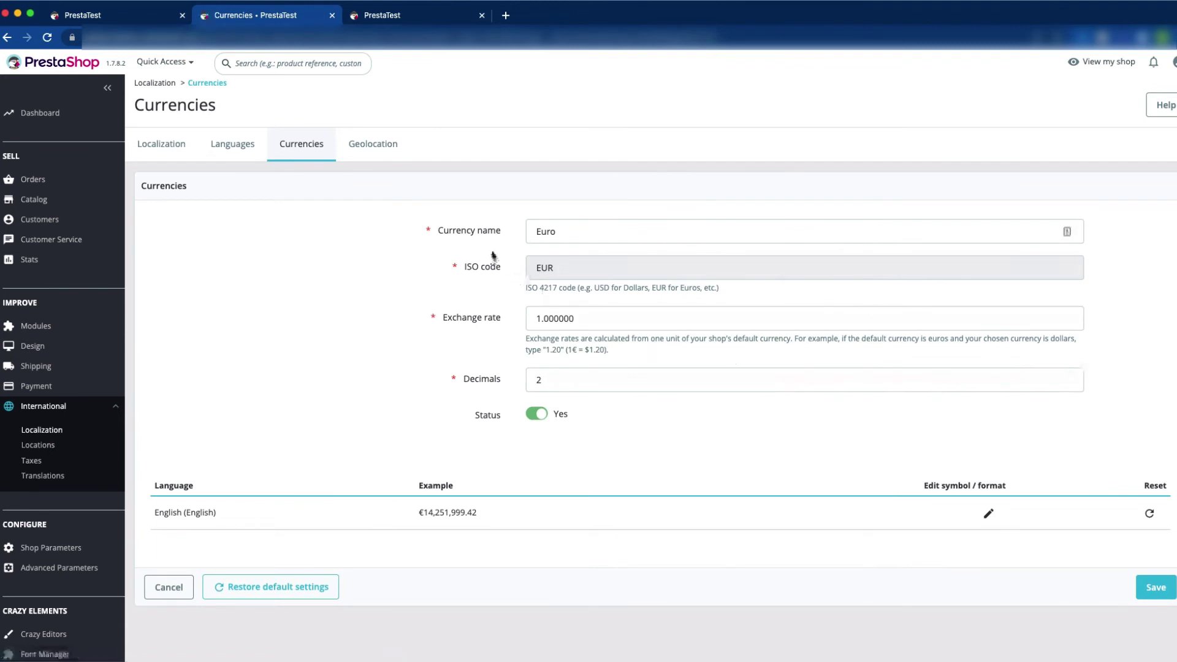
pyautogui.click(598, 234)
pyautogui.click(555, 382)
pyautogui.click(382, 15)
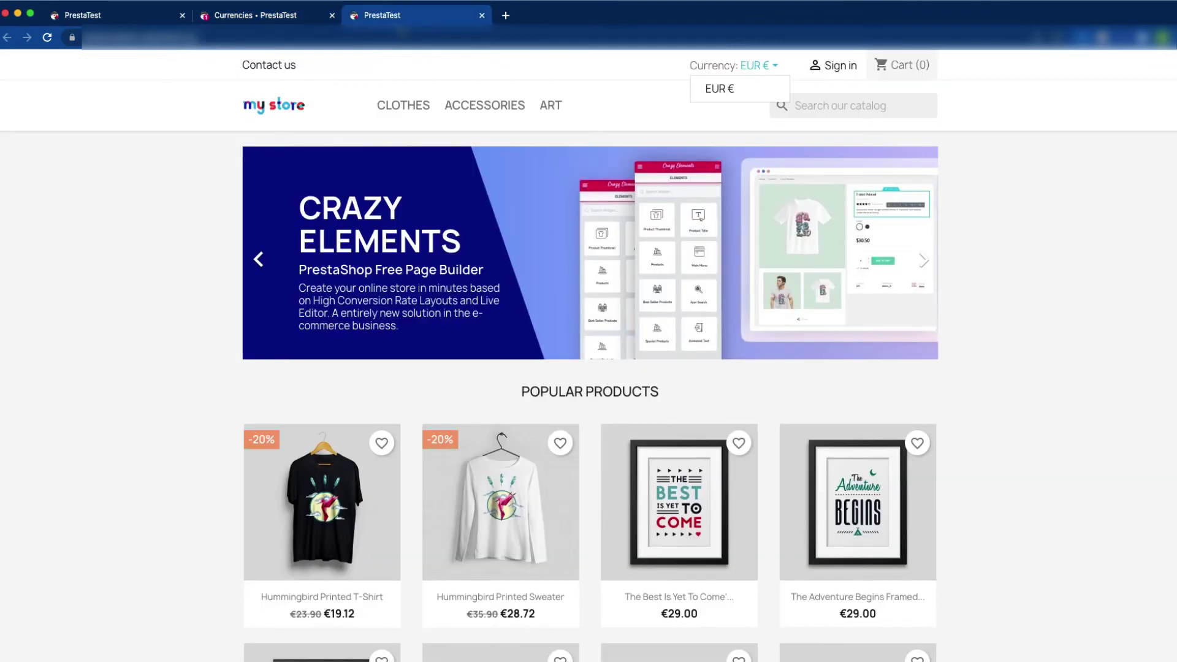
pyautogui.scroll(-3, 371, 488)
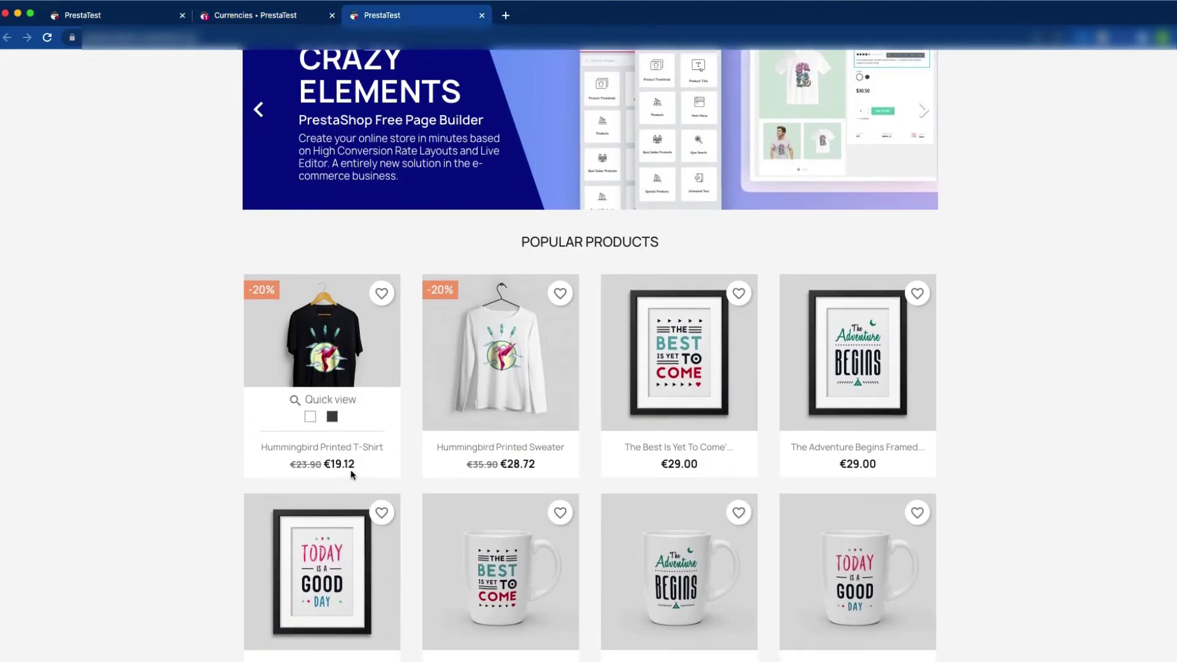
pyautogui.click(260, 15)
pyautogui.press('BackSpace')
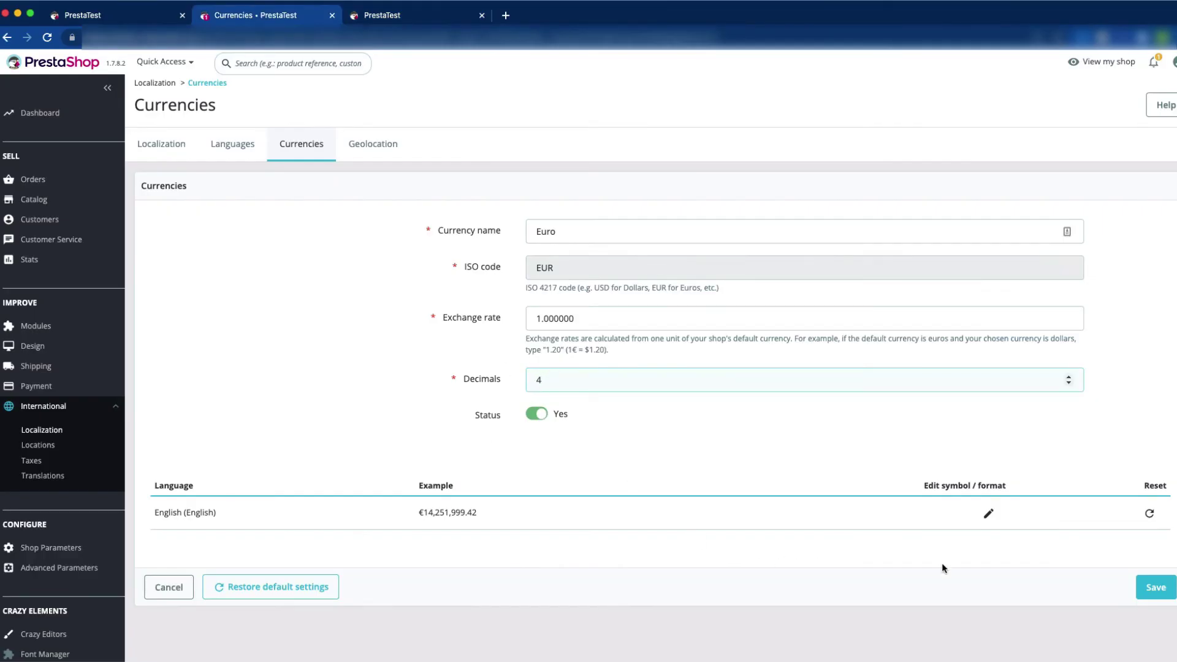
pyautogui.click(1156, 587)
# Reopen the storefront to confirm prices show four decimals, like €19.1200.
pyautogui.click(482, 15)
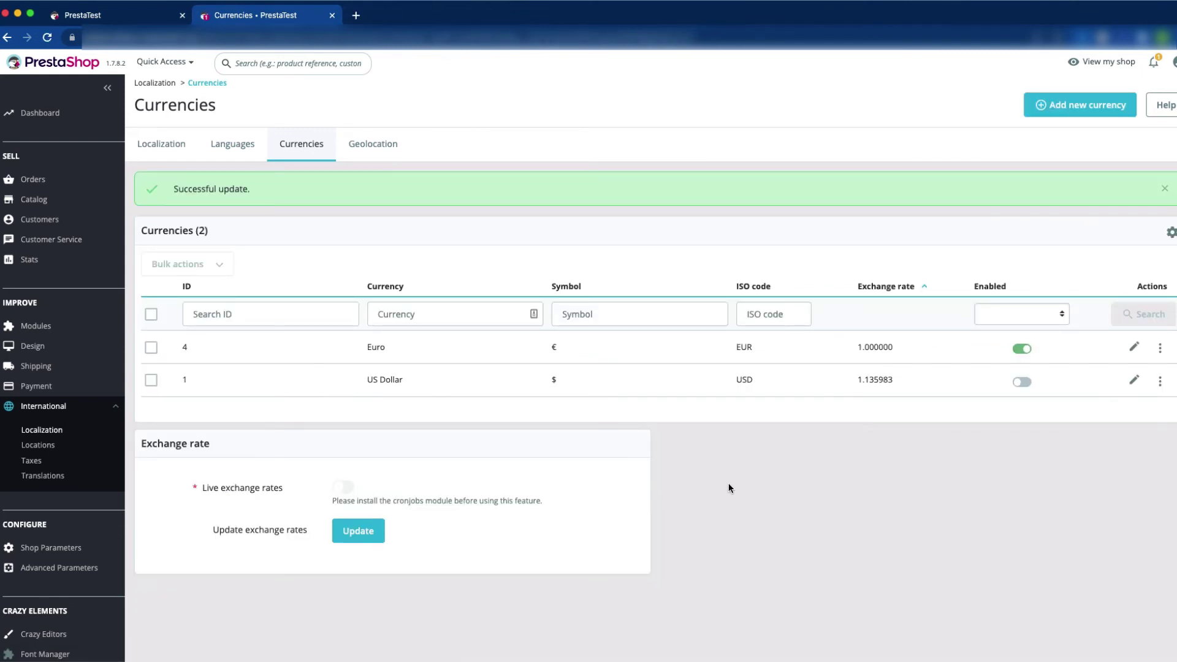
pyautogui.click(1112, 61)
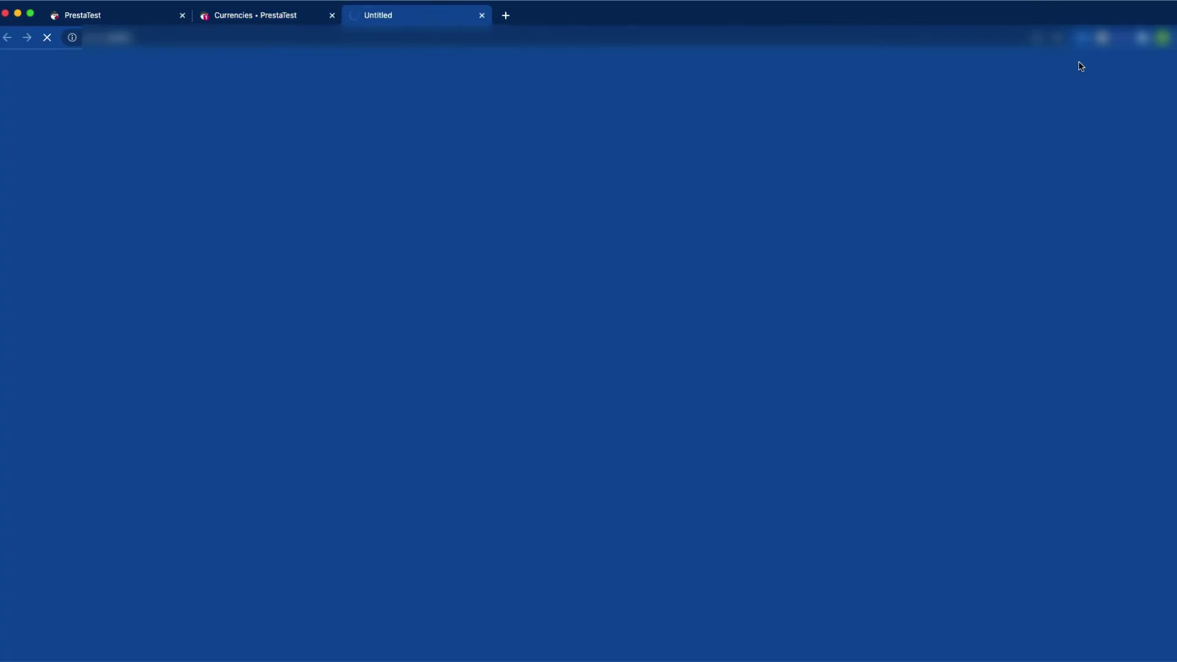
pyautogui.scroll(-3, 1034, 407)
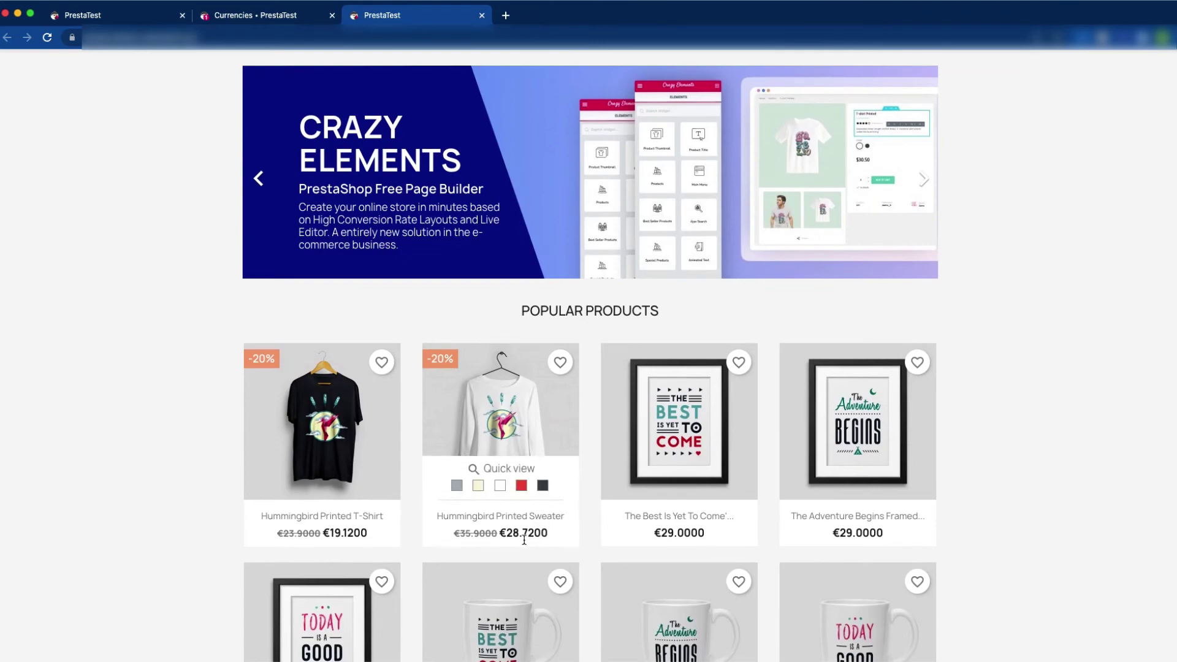
pyautogui.click(276, 16)
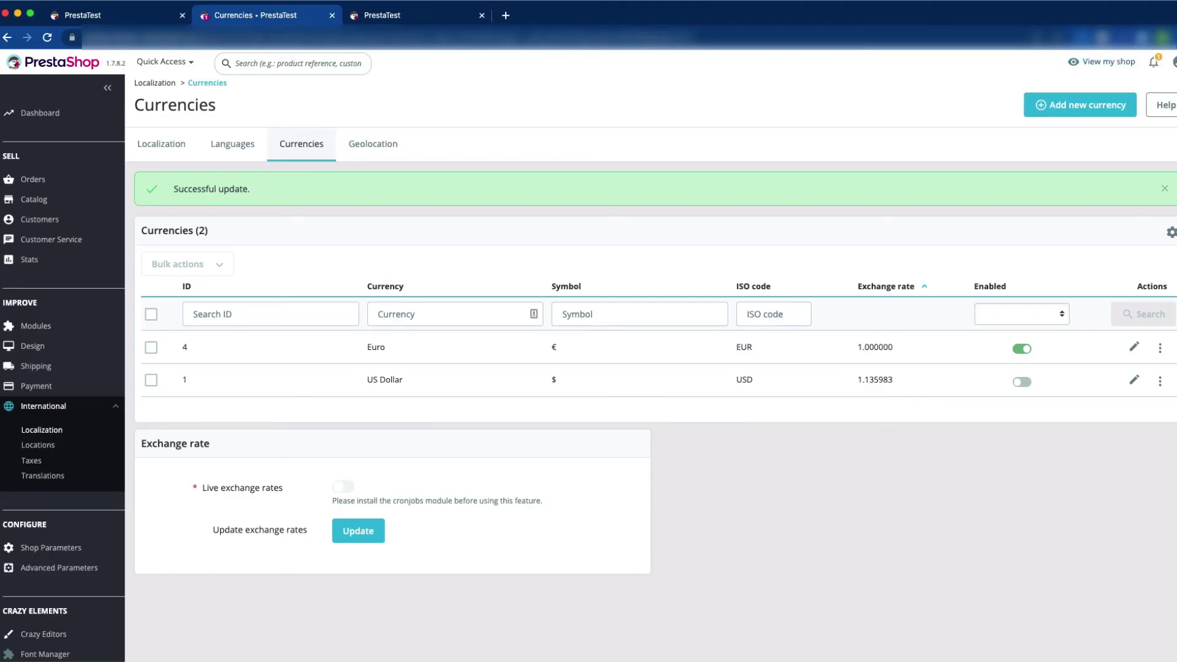
# Edit the Euro currency, replace Decimals 4 with 2, and save.
pyautogui.click(1134, 348)
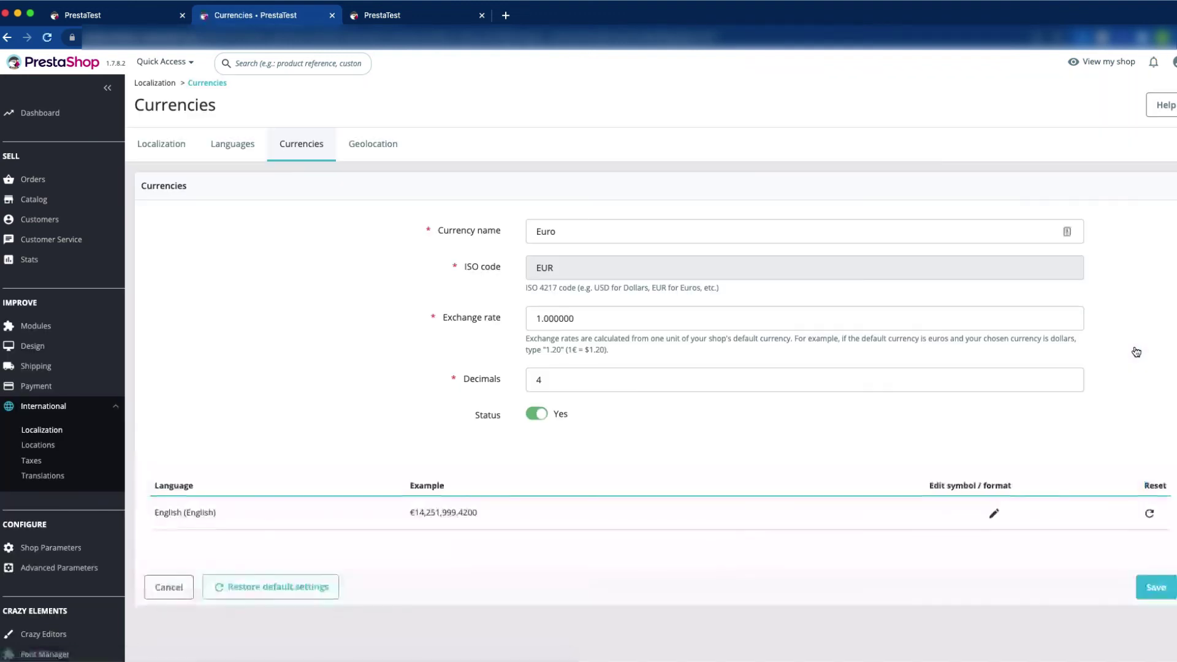
pyautogui.click(571, 380)
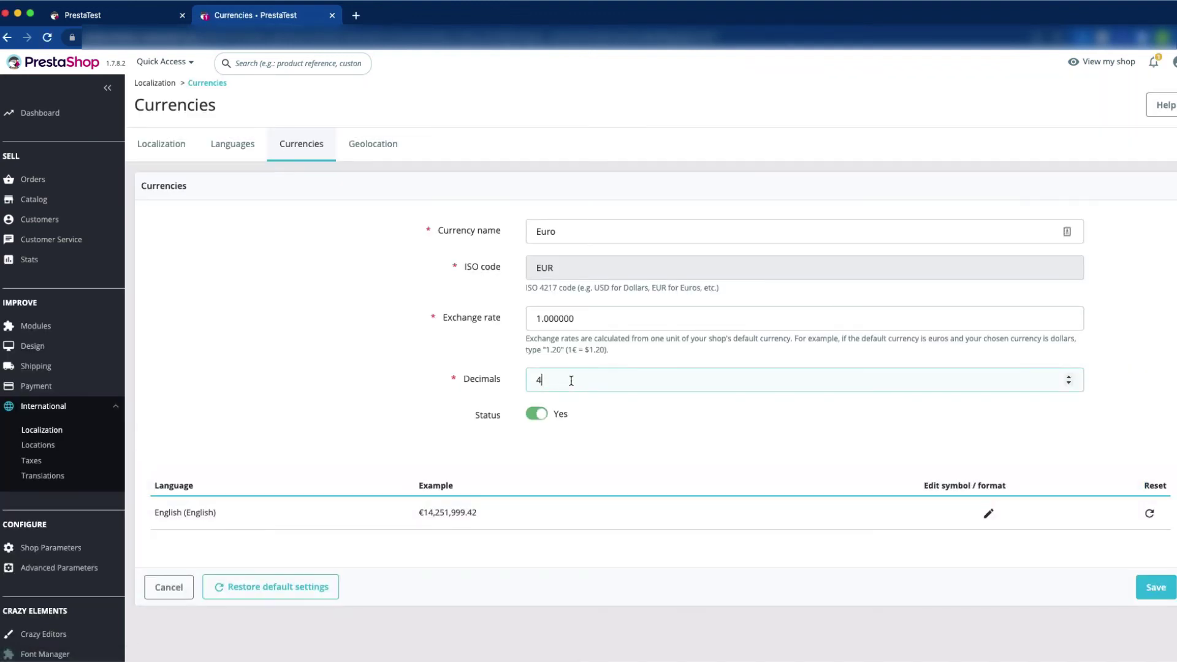
pyautogui.press('BackSpace')
pyautogui.write('2')
pyautogui.click(429, 348)
pyautogui.click(1156, 596)
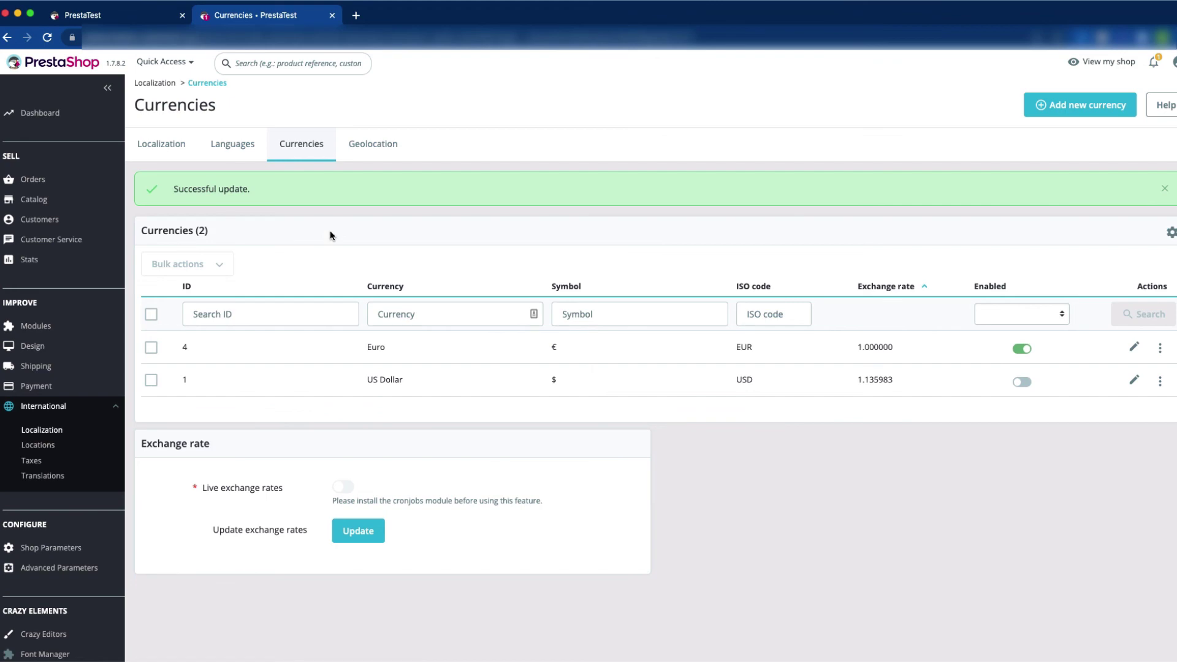
# Open the storefront and check prices show two decimals again, like €19.12 and €29.00.
pyautogui.click(1107, 61)
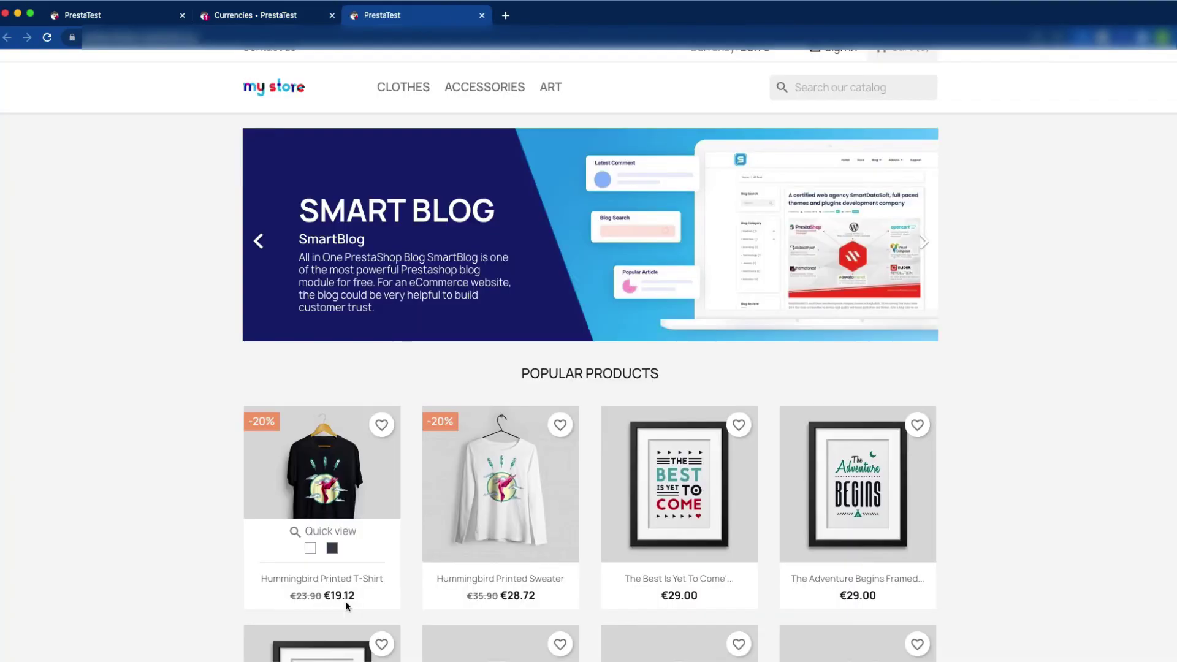